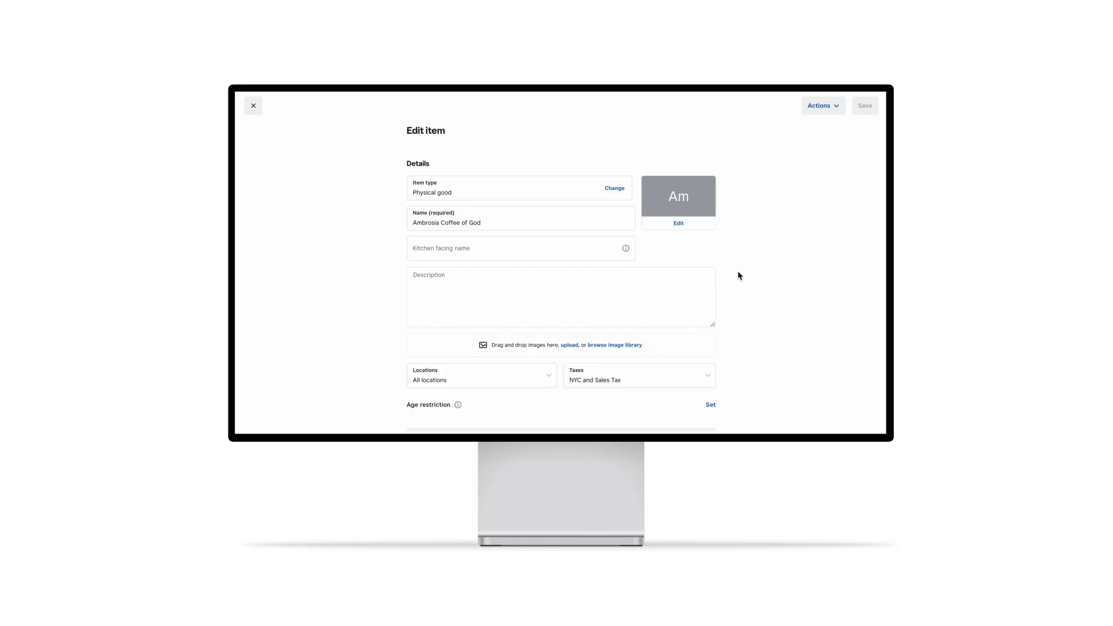
Scroll down through the coffee item's Edit item page
scroll(773, 292, "down", 5)
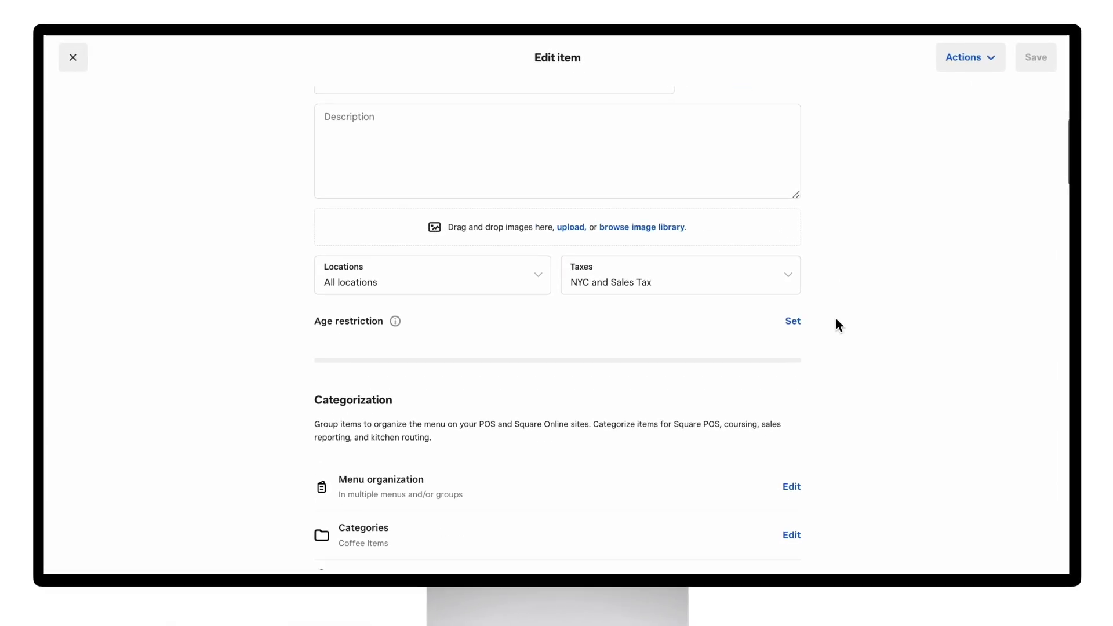
scroll(836, 319, "down", 6)
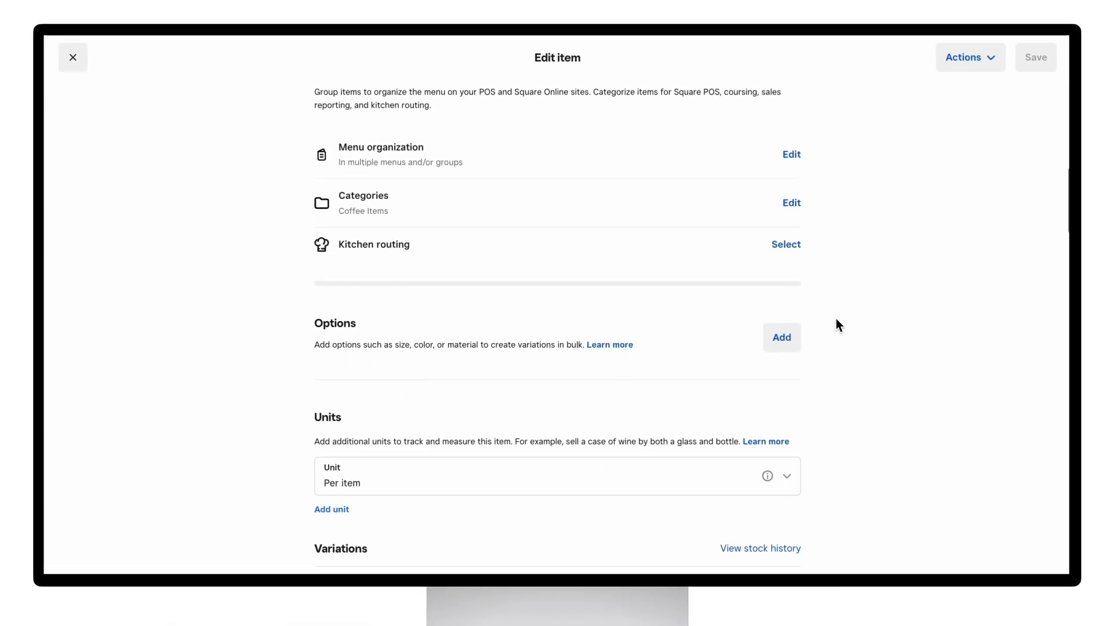
scroll(836, 319, "down", 4)
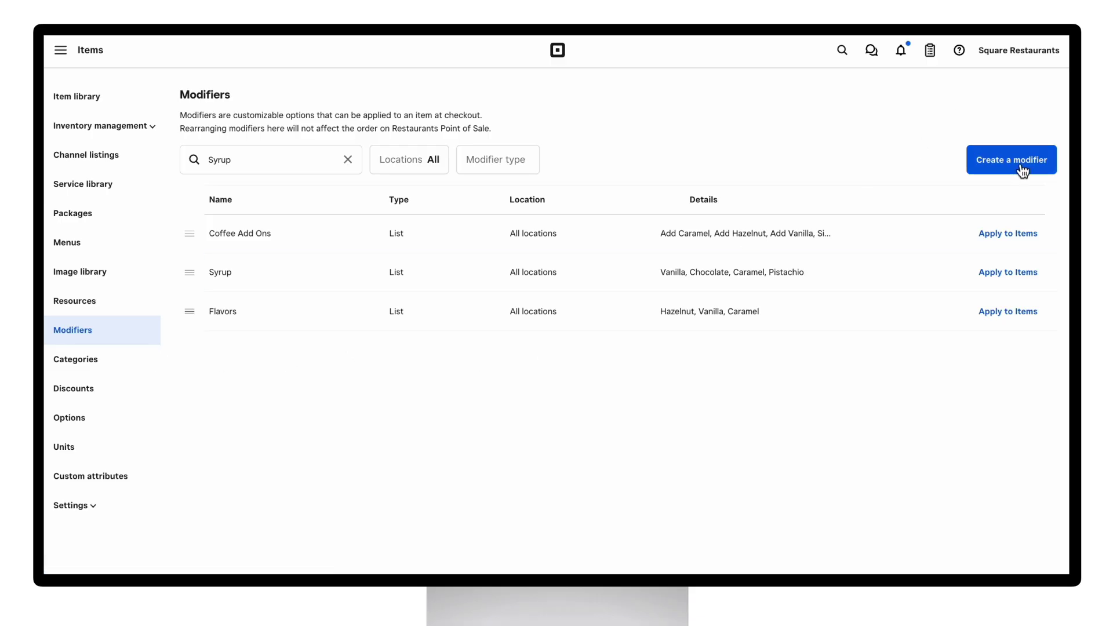
Open the Syrup modifier set (Vanilla, Chocolate, Caramel, Pistachio) for editing
left_click(439, 268)
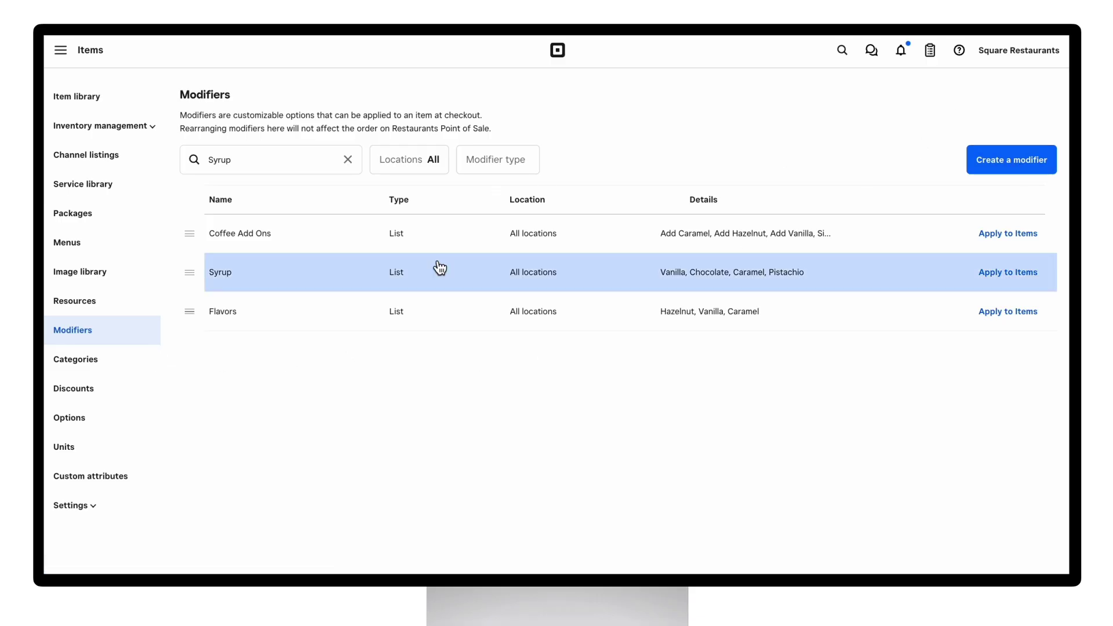
left_click(328, 272)
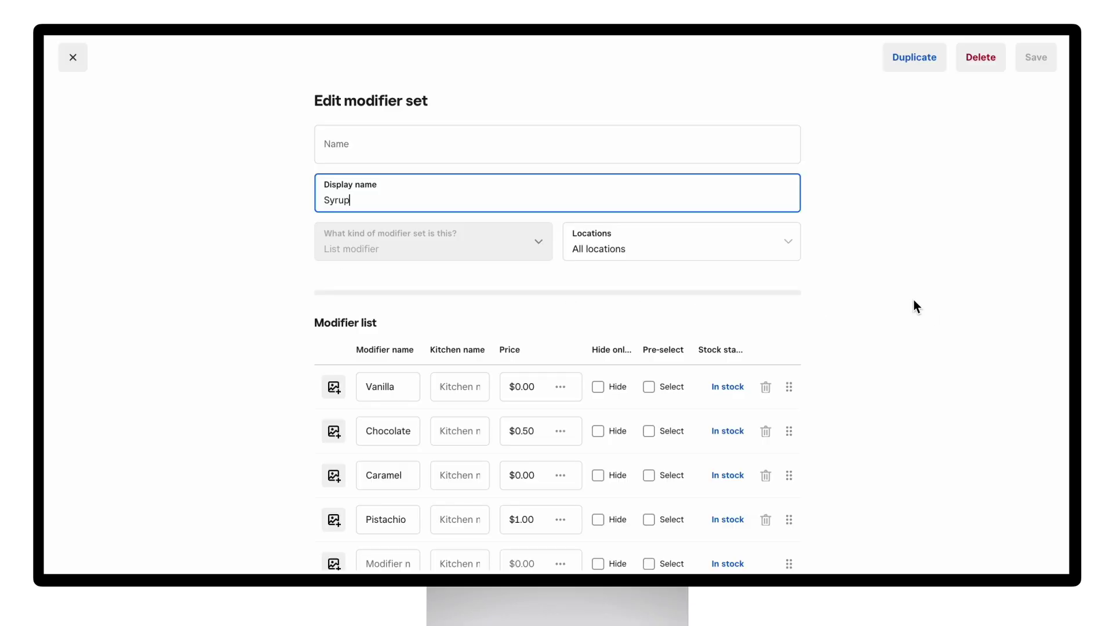
Mark Vanilla, Chocolate, Caramel and Pistachio as hidden online
scroll(914, 300, "down", 2)
scroll(913, 301, "up", 1)
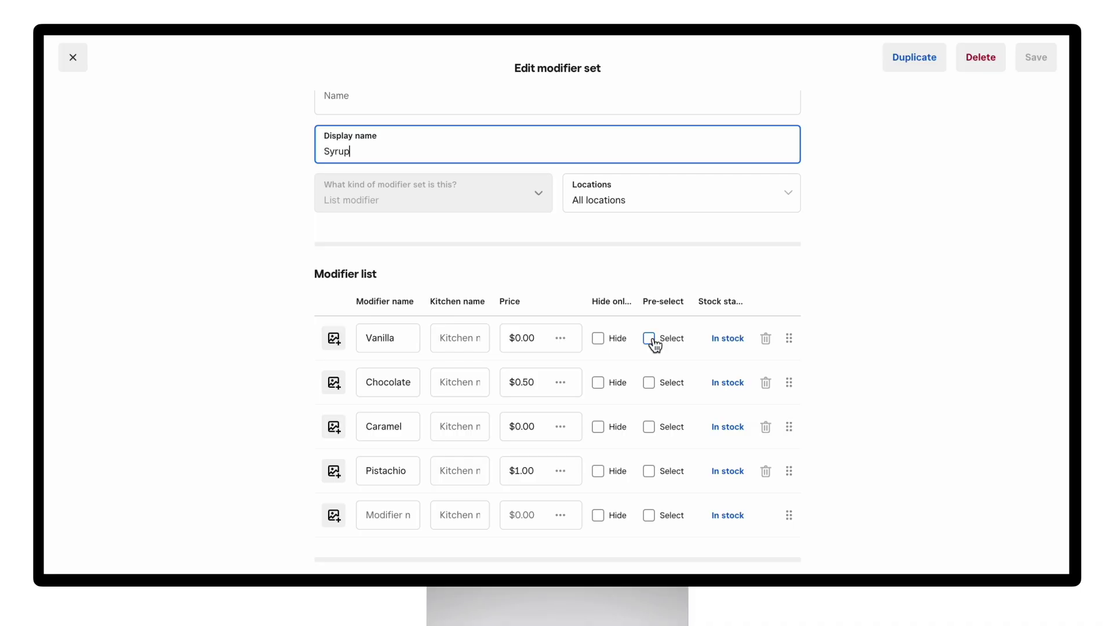
left_click(598, 339)
left_click(598, 382)
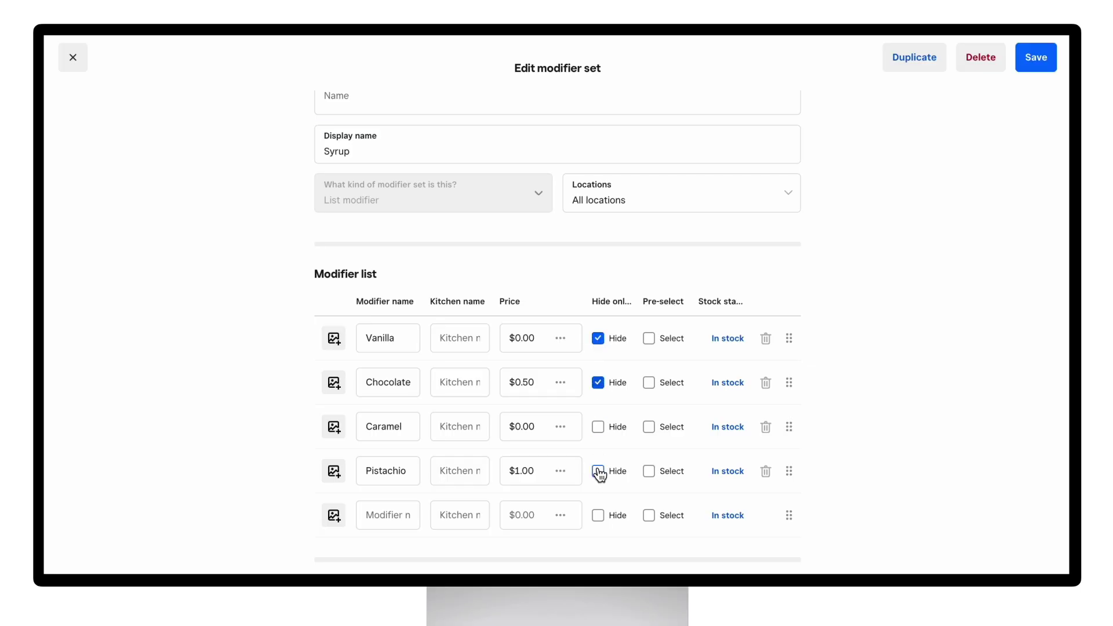
left_click(598, 427)
left_click(598, 471)
Clear the hide-online mark from Pistachio, Caramel, Chocolate and Vanilla
left_click(598, 472)
left_click(599, 428)
left_click(599, 379)
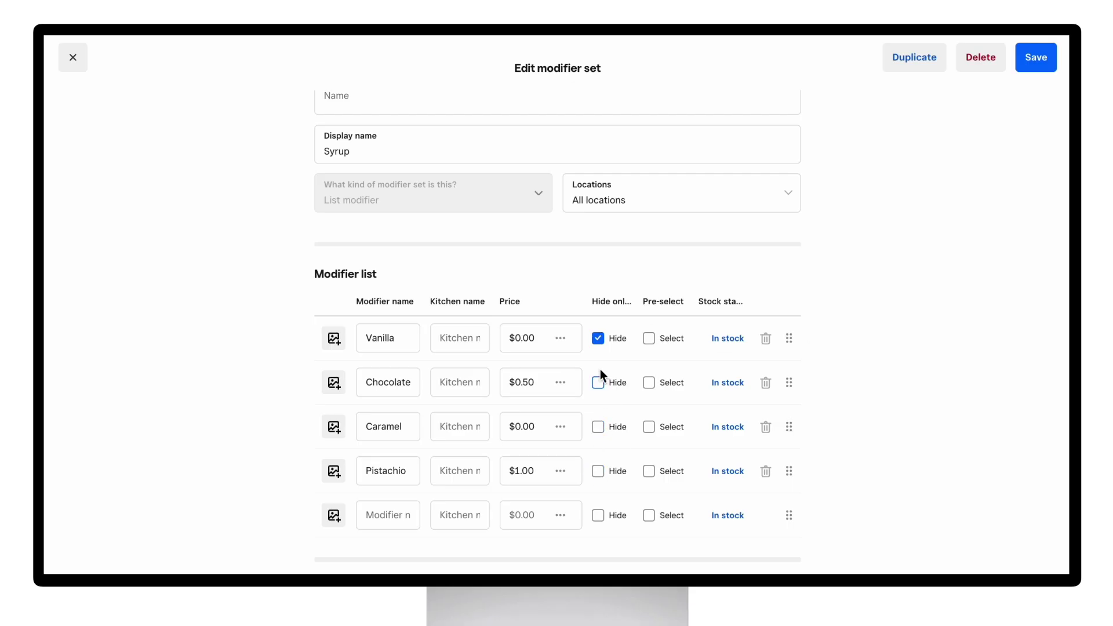
left_click(598, 339)
Check the Syrup set's minimum selections setting and keep it at 1
scroll(678, 367, "down", 3)
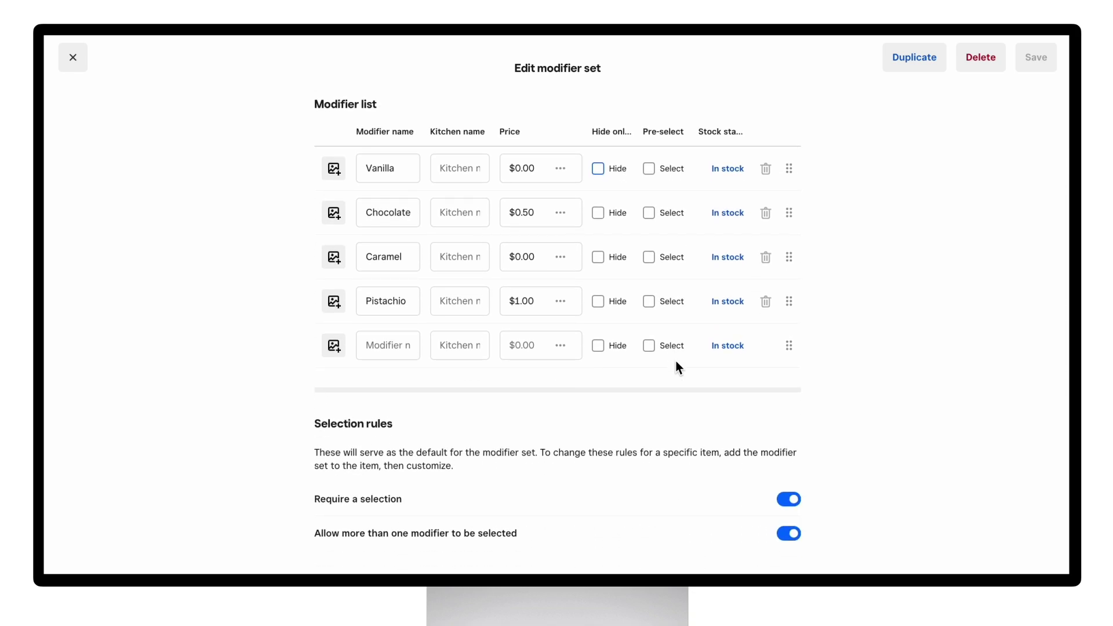
scroll(679, 367, "down", 4)
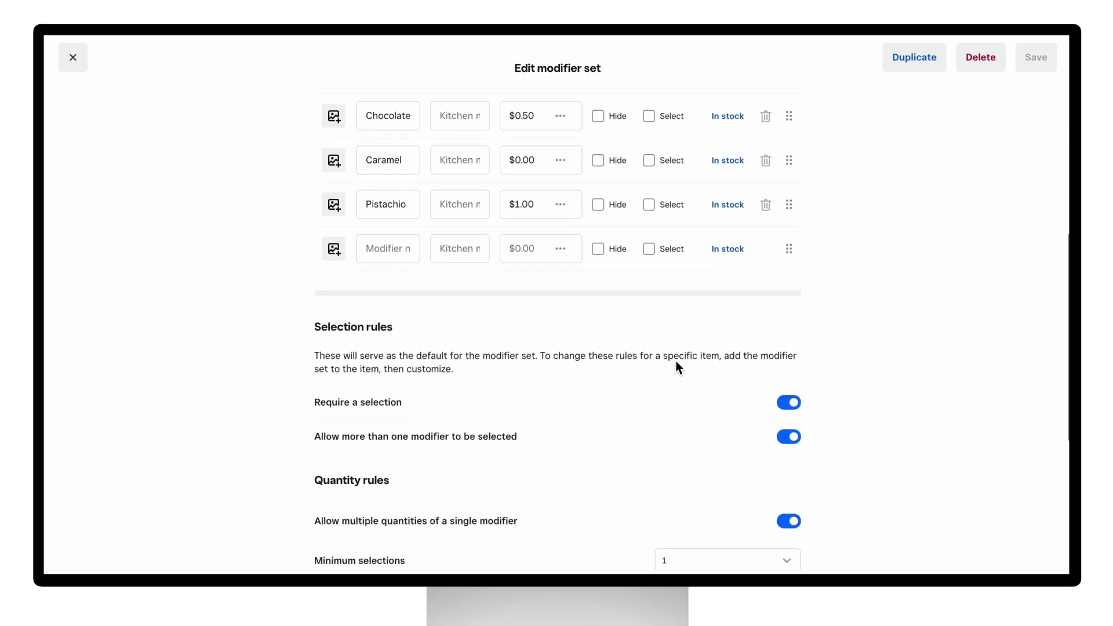
scroll(678, 367, "down", 1)
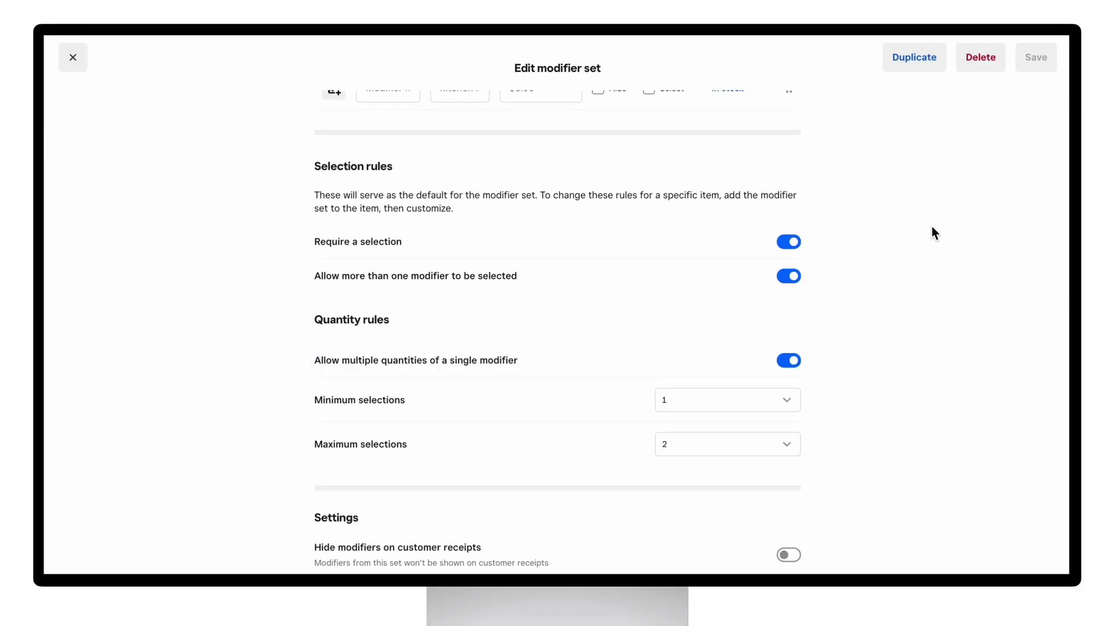
left_click(767, 404)
left_click(767, 405)
left_click(903, 377)
Turn on 'Hide modifiers on customer receipts' for the Syrup set
scroll(857, 398, "down", 2)
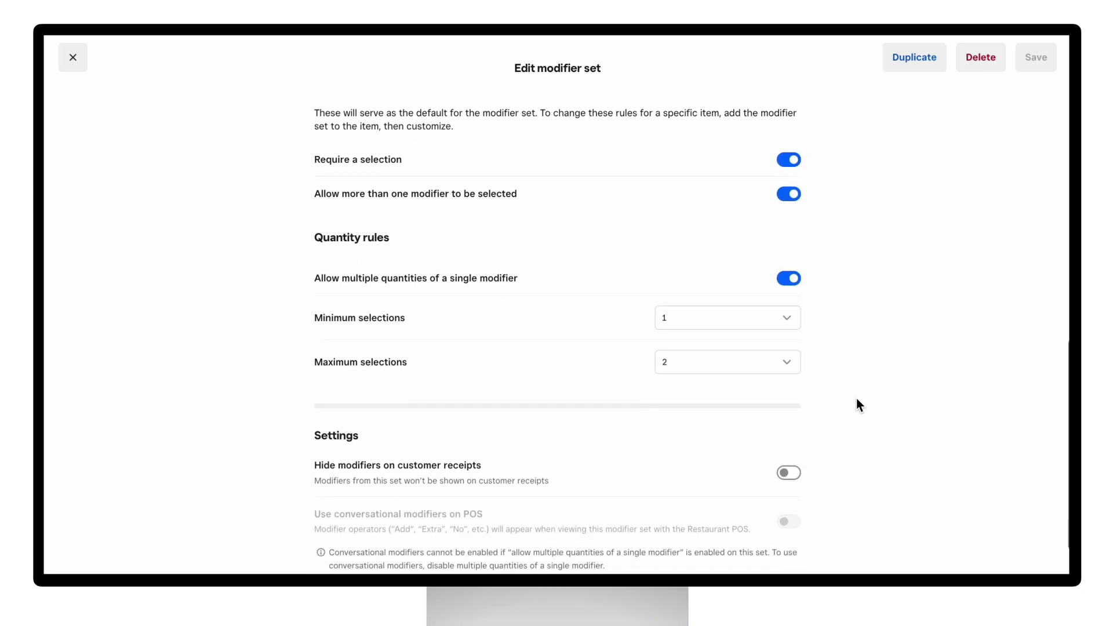
scroll(857, 399, "down", 1)
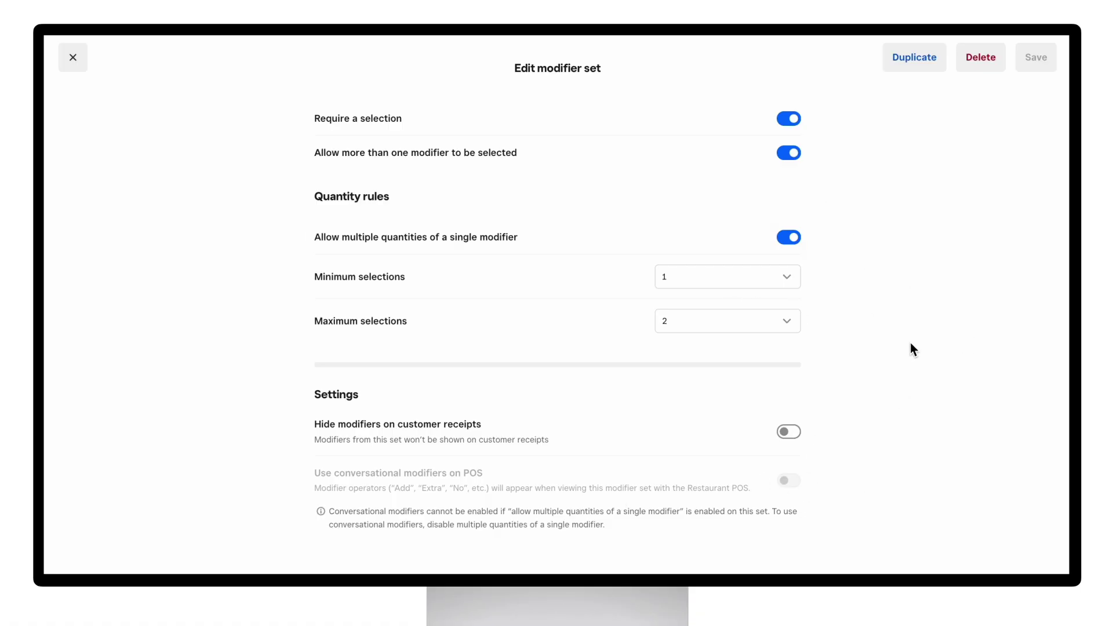
left_click(789, 432)
left_click(792, 432)
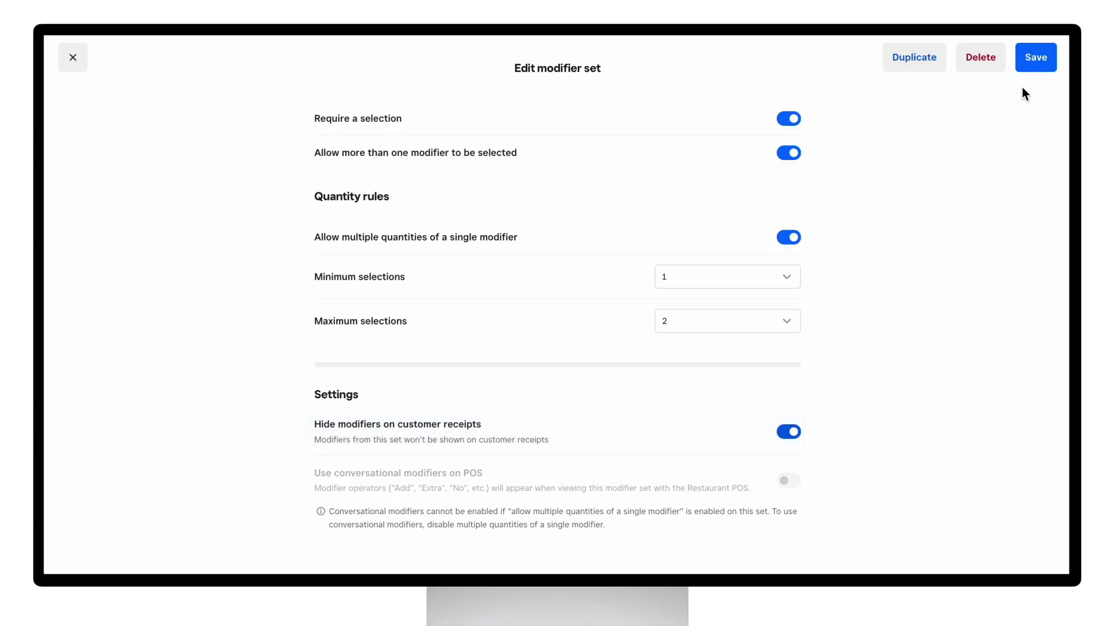
Save the Syrup set and apply it to the coffee item, reviewing its modifier sets
left_click(1035, 58)
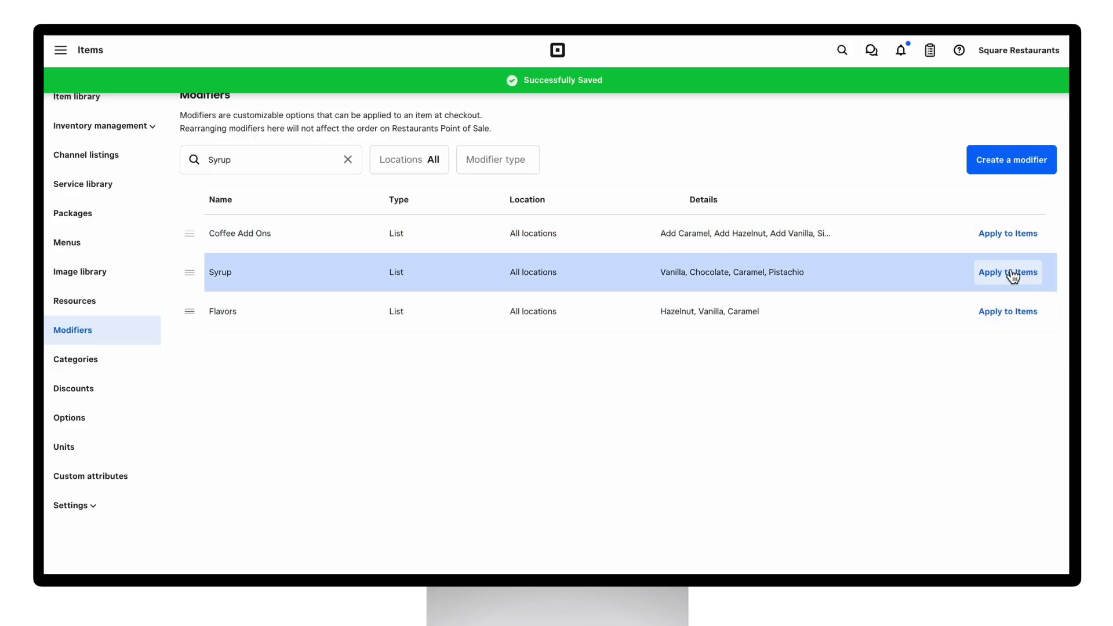
left_click(1012, 271)
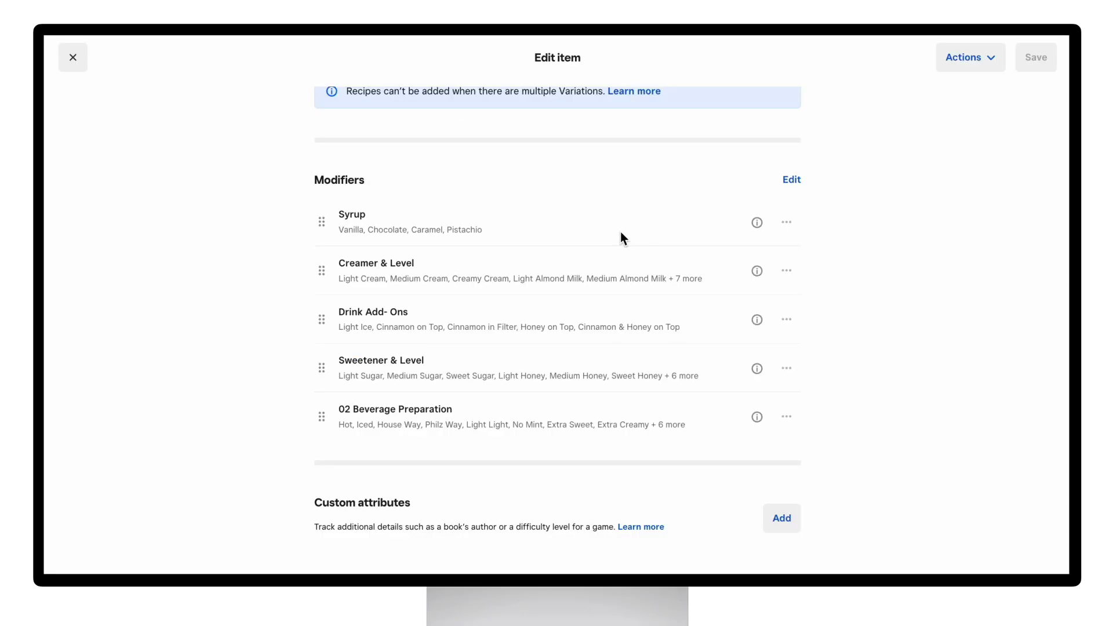
left_click(792, 180)
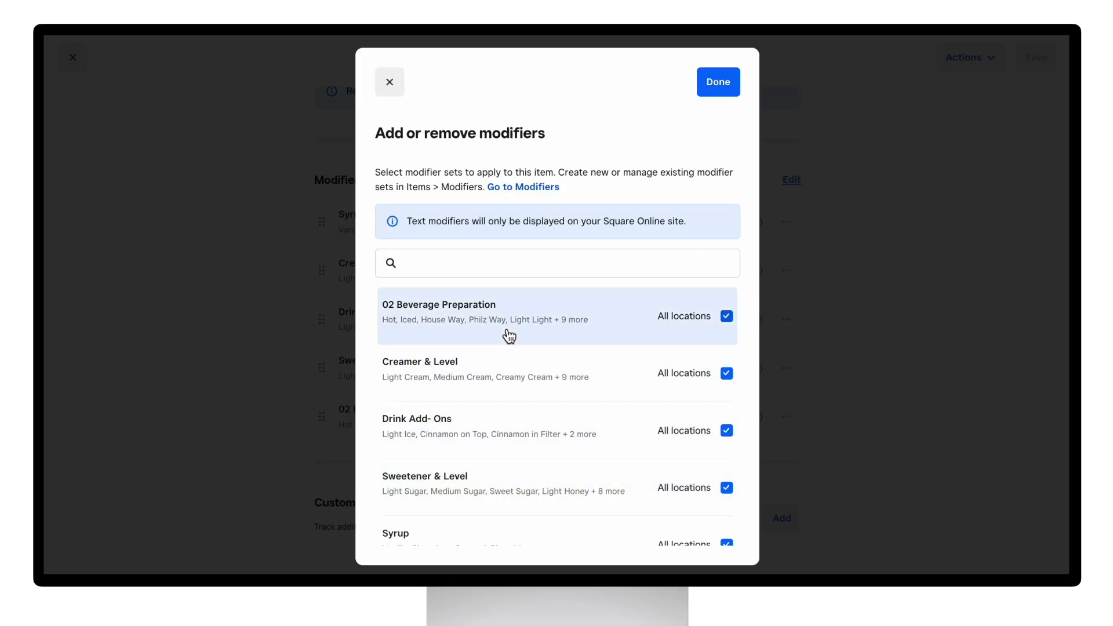
Start customizing the Syrup modifiers for the coffee item
left_click(390, 81)
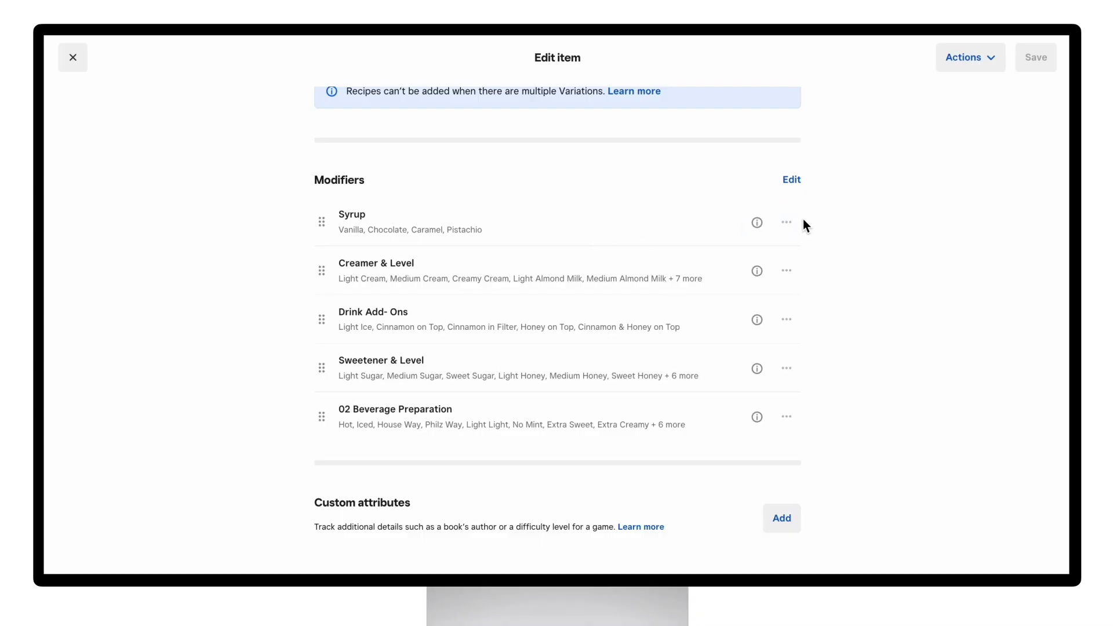
left_click(788, 223)
left_click(760, 264)
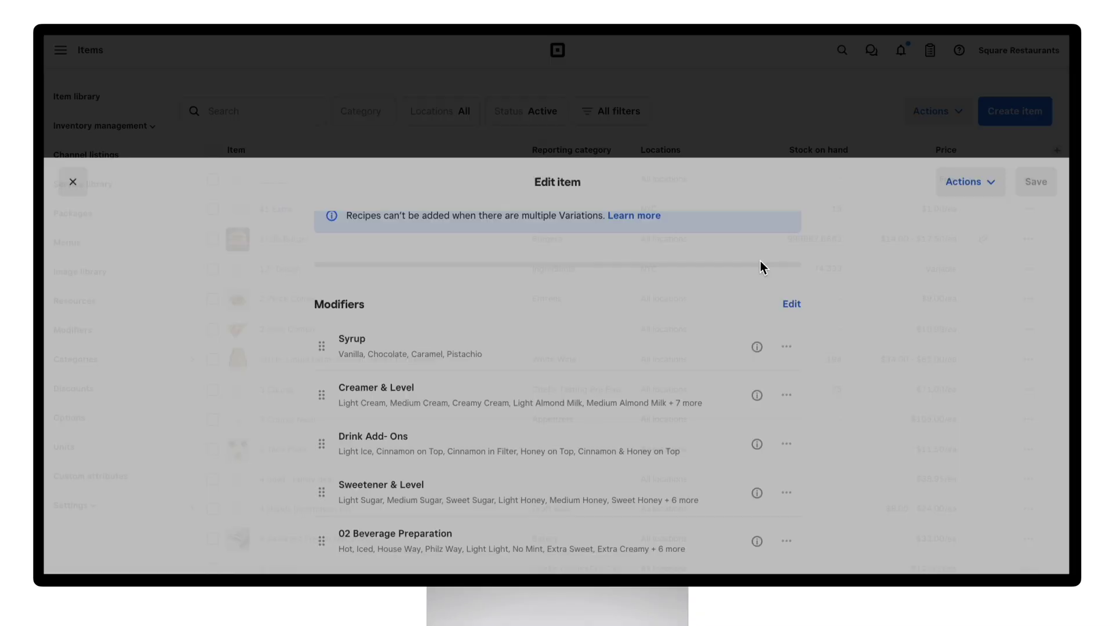
Review the Syrup customization for Ambrosia Coffee of God without applying it to other items
scroll(931, 257, "down", 5)
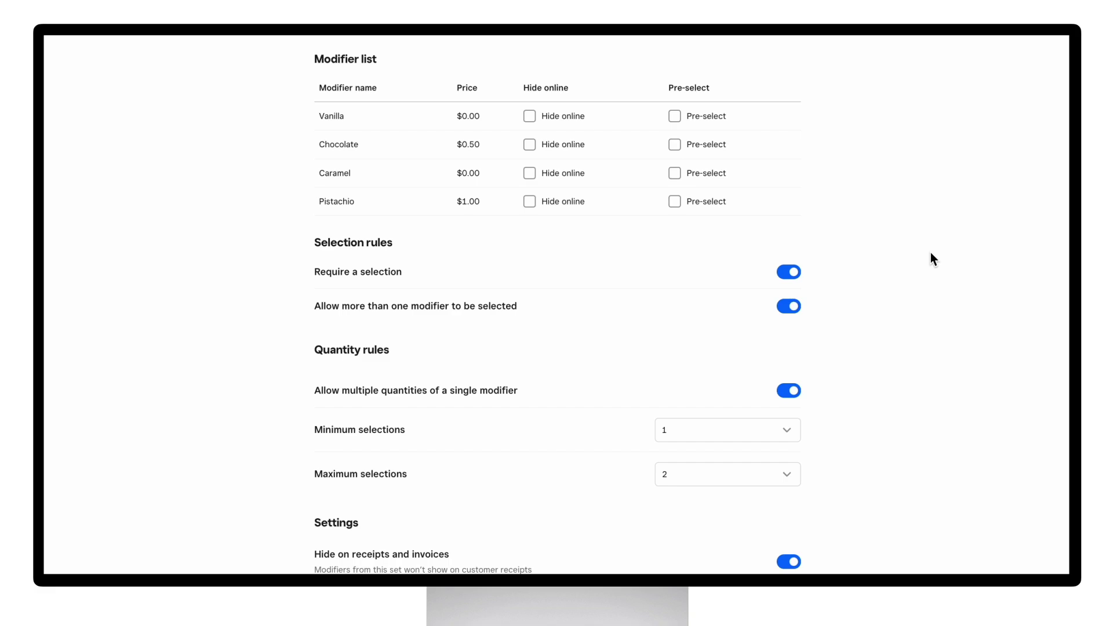
scroll(931, 255, "down", 3)
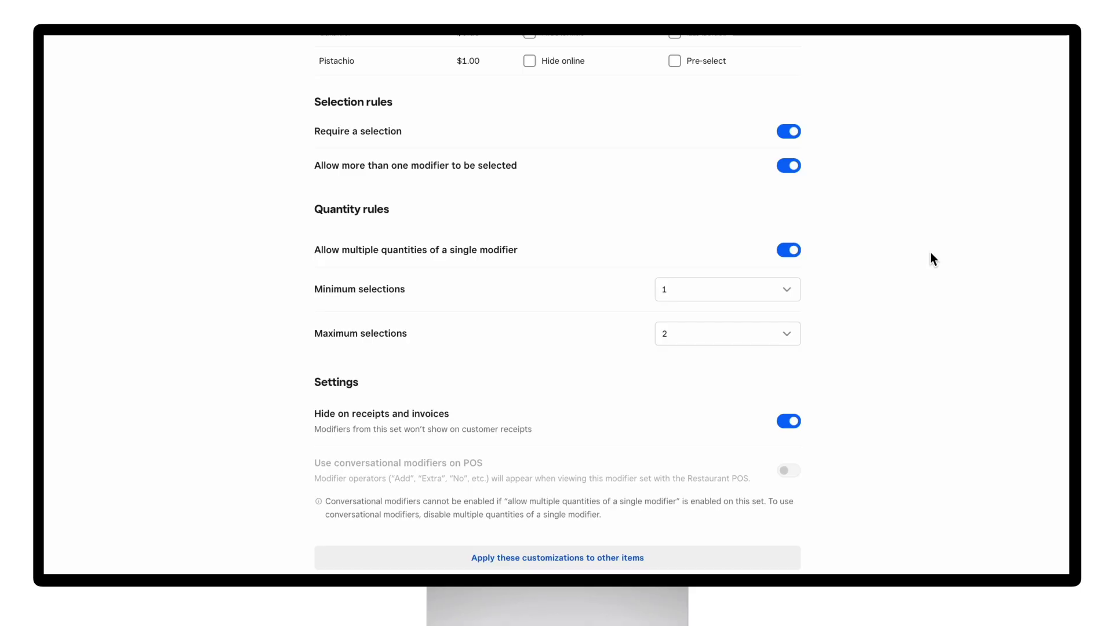
left_click(612, 562)
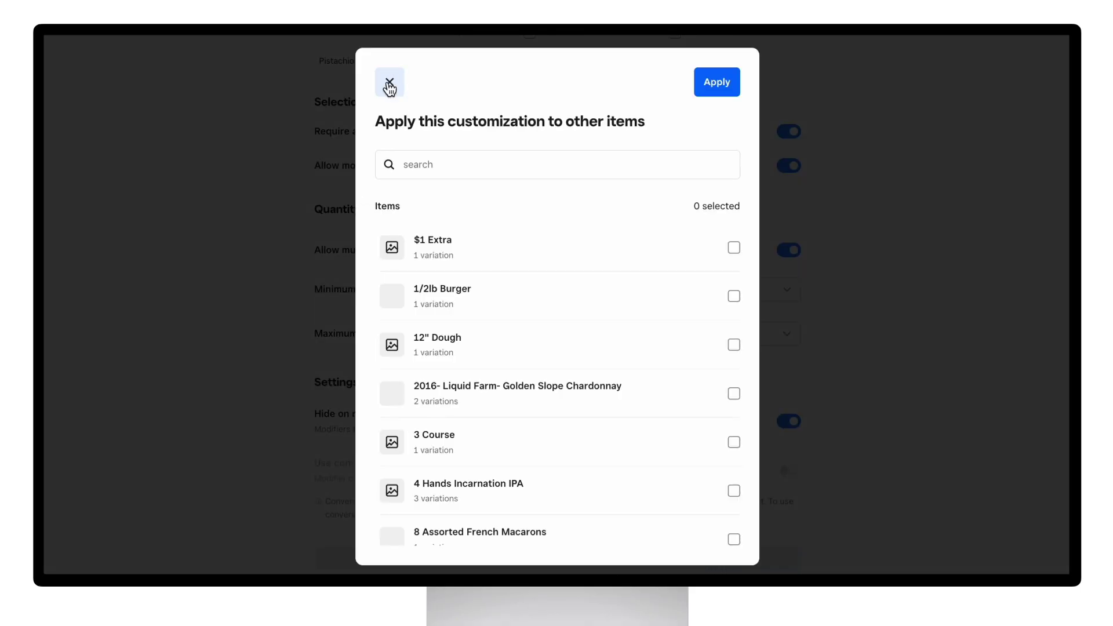
left_click(390, 84)
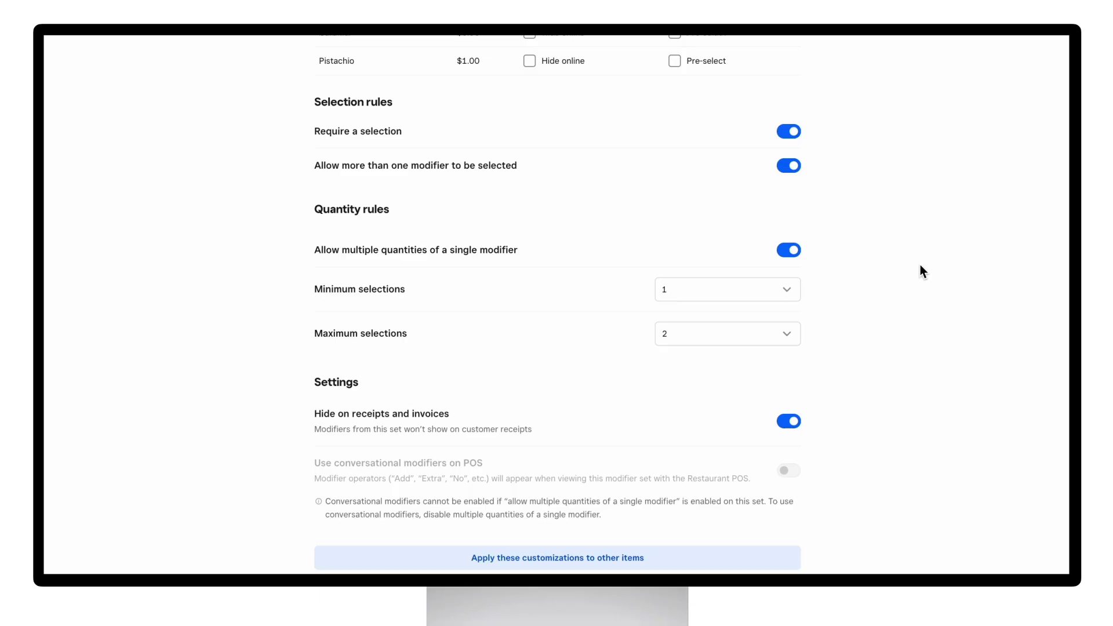
scroll(92, 120, "up", 10)
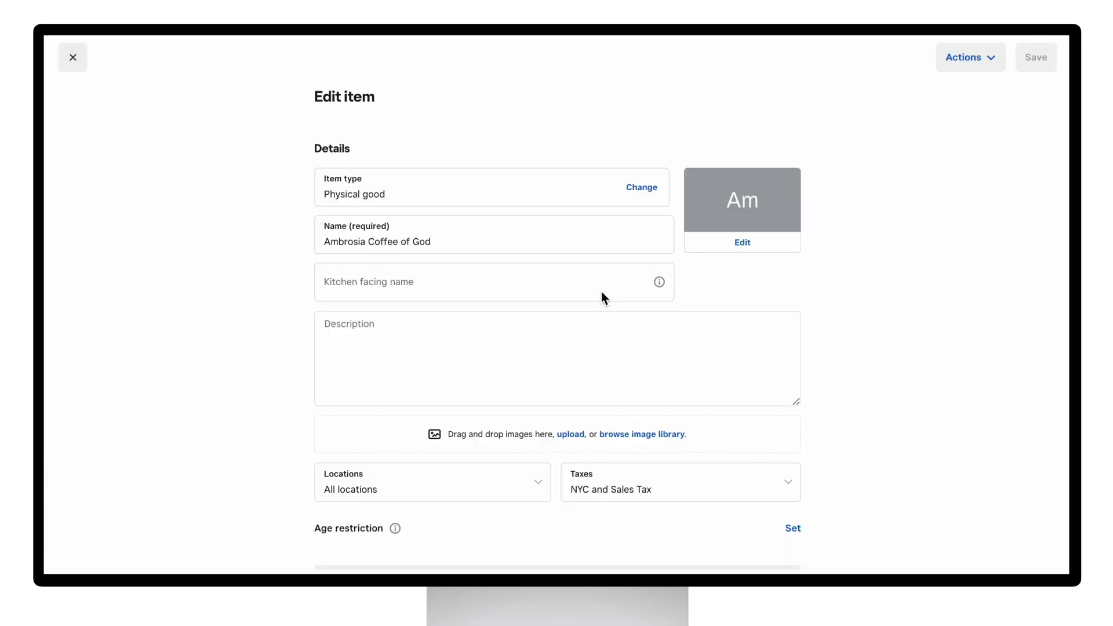
Drag Creamer & Level below Sweetener & Level in the item's modifier list
scroll(603, 297, "down", 20)
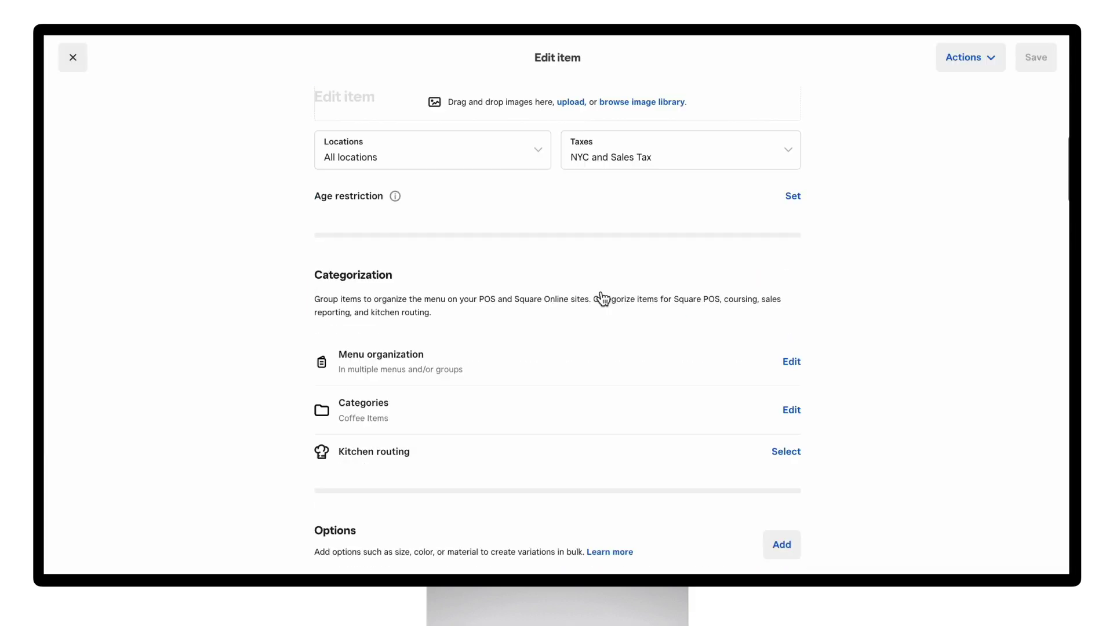
scroll(600, 291, "down", 7)
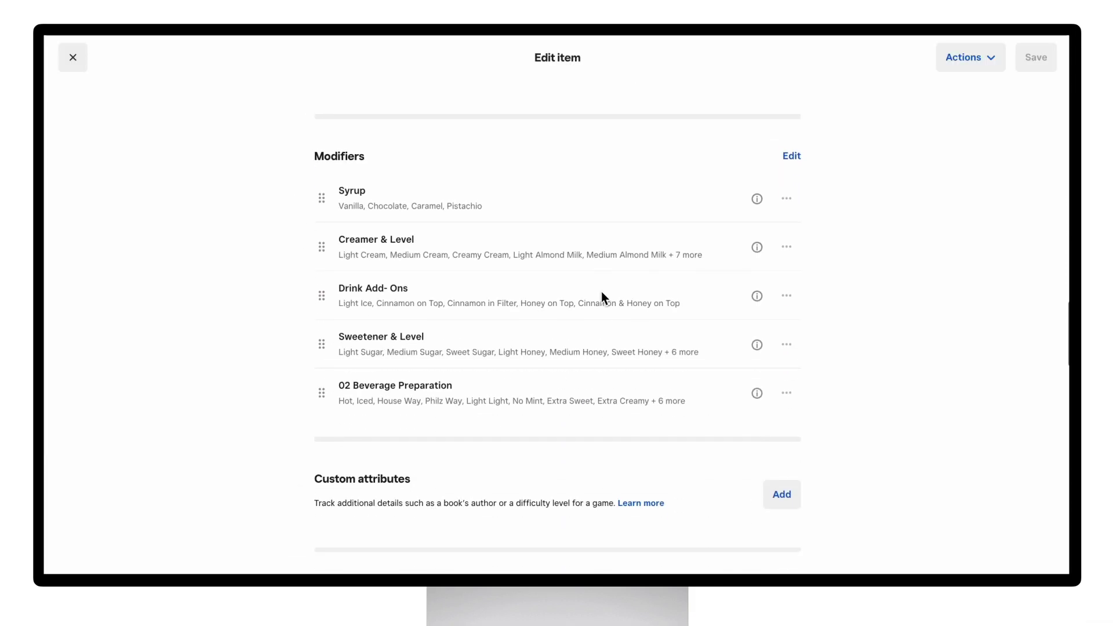
left_click_drag(323, 245, 325, 416)
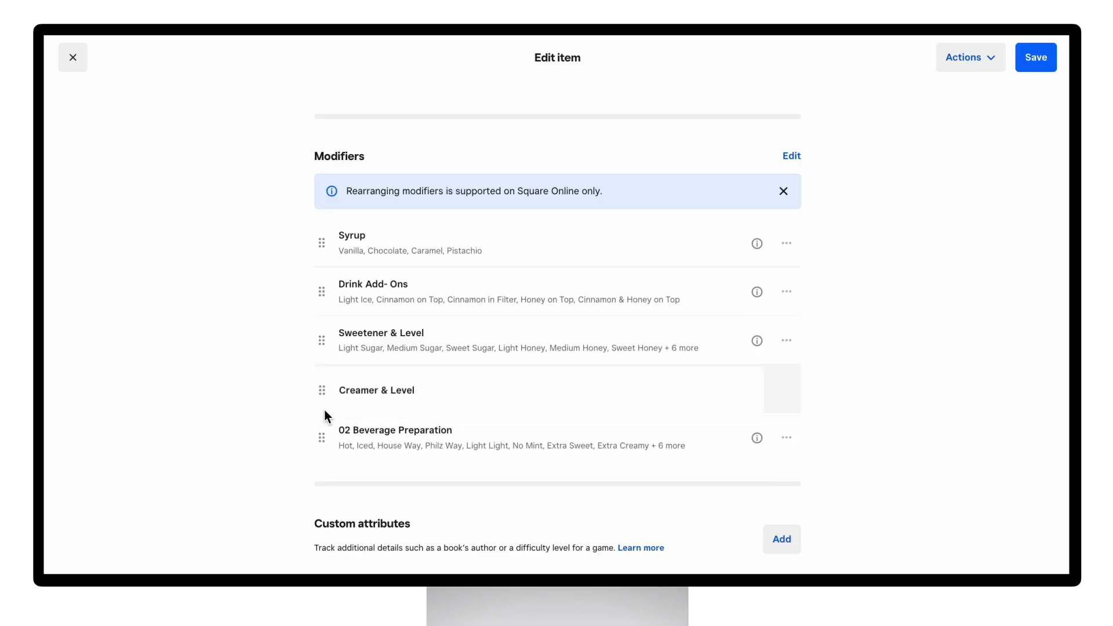